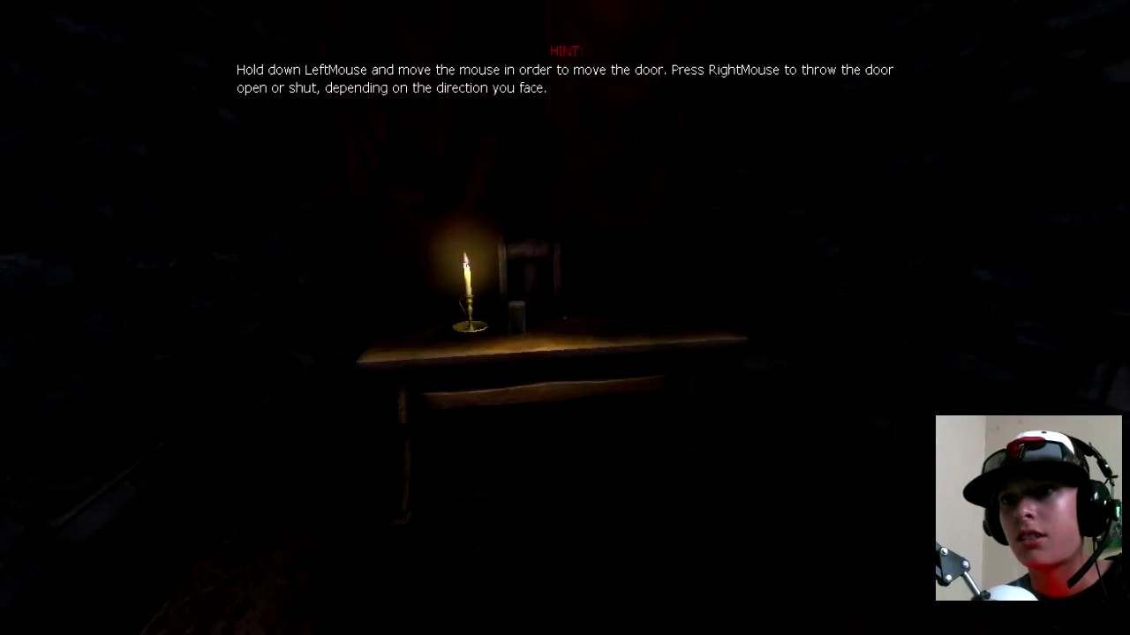
left_click(564, 317)
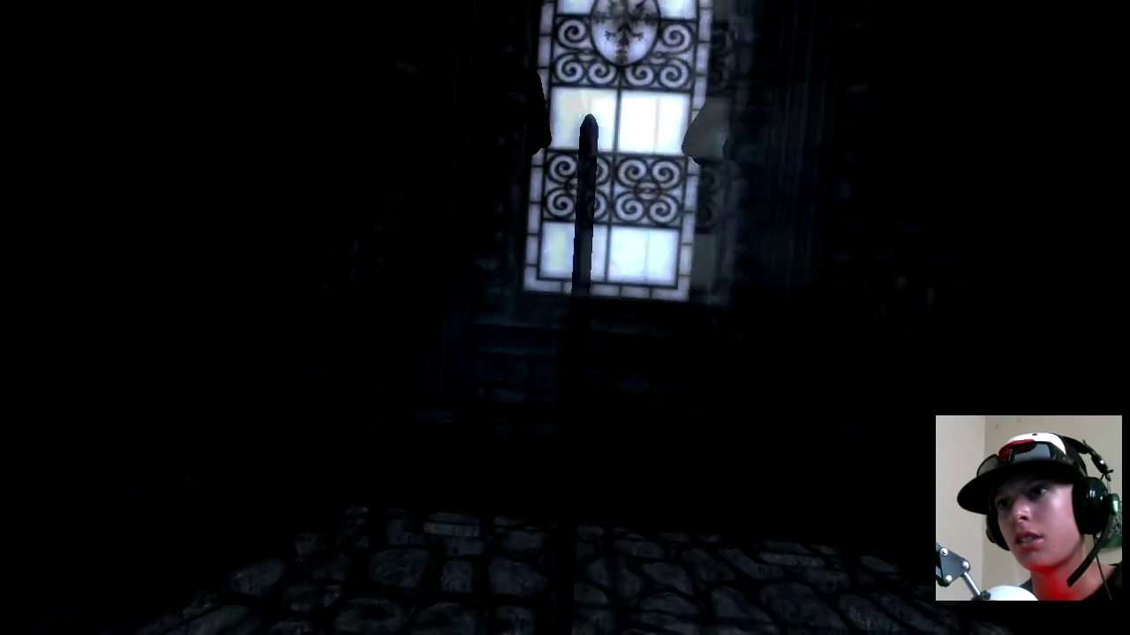
left_click(564, 318)
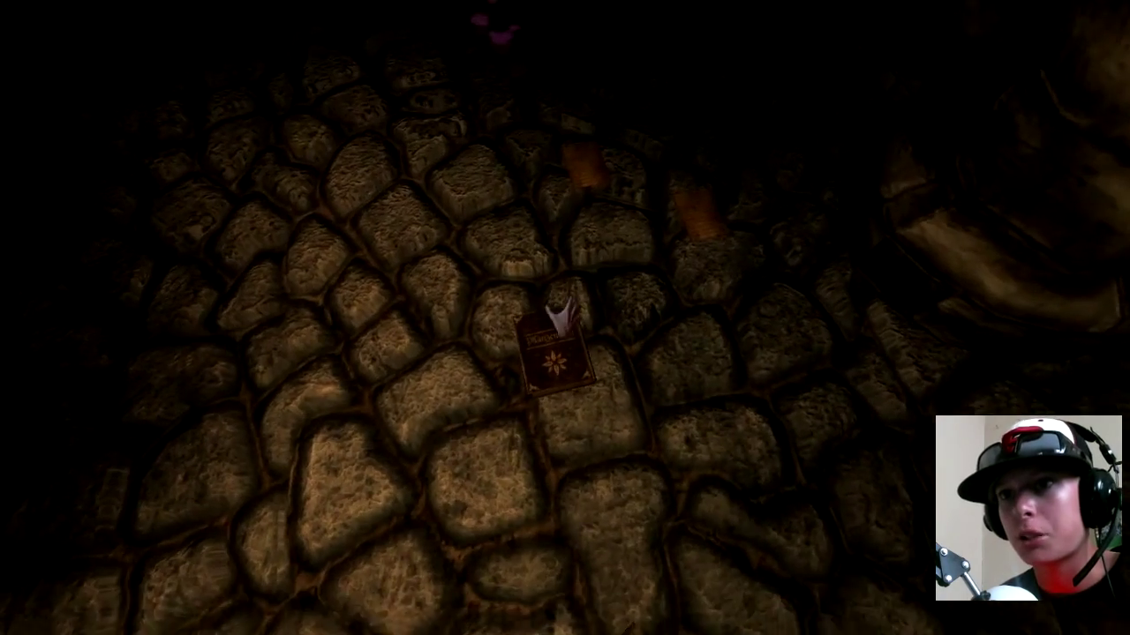
left_click(556, 353)
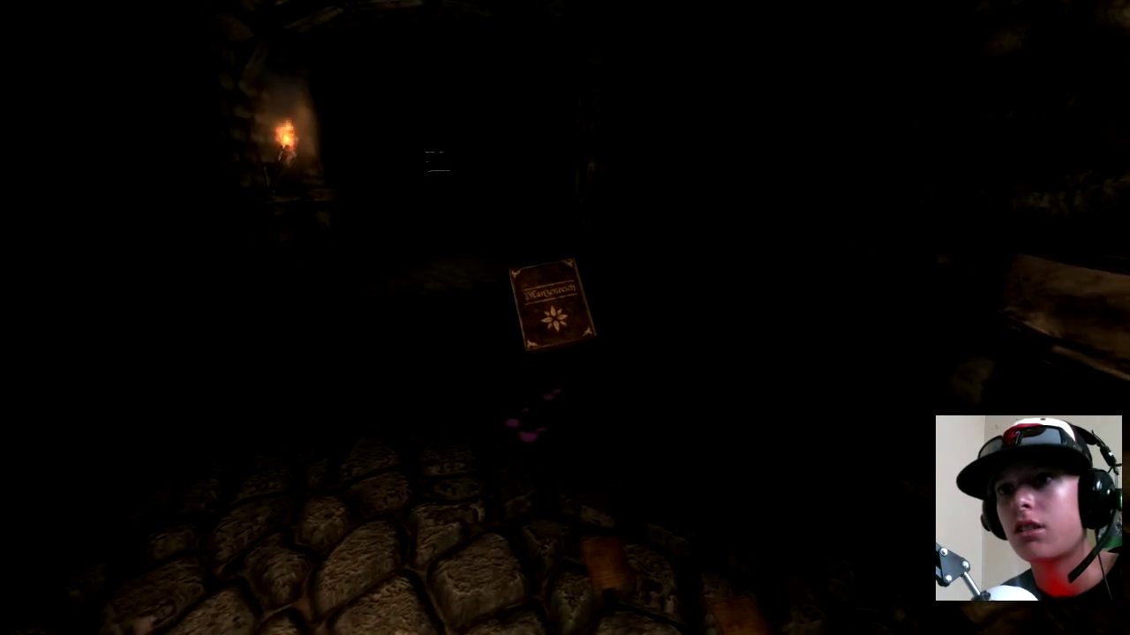